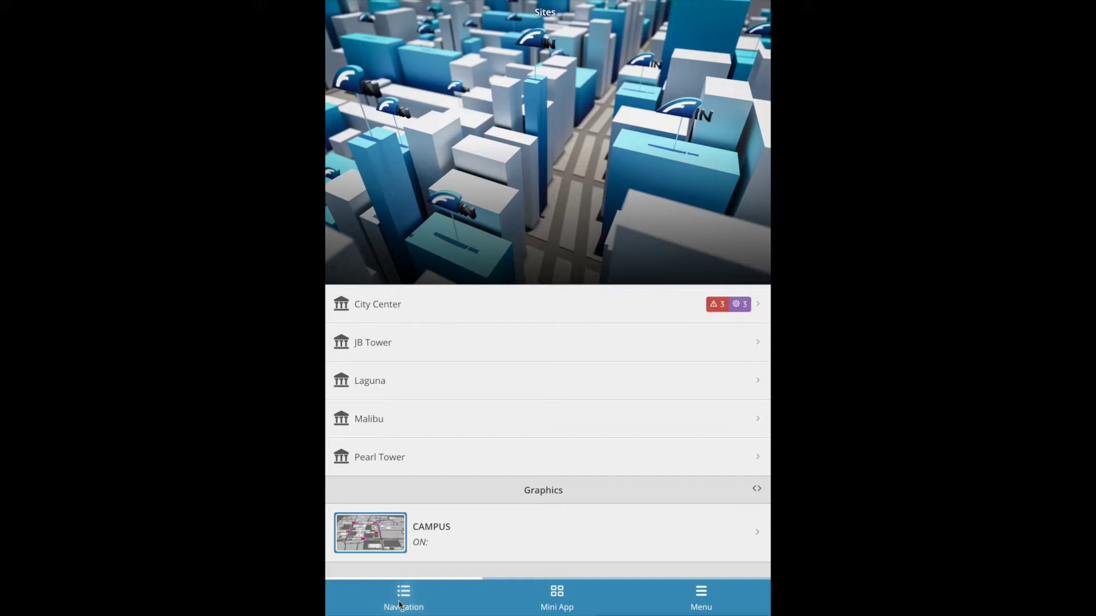
Step: Open and close the app menu to get back to the Sites list, City Center through Pearl Tower
{"action": "scroll", "coordinate": [552, 602], "scroll_direction": "down", "scroll_amount": 5}
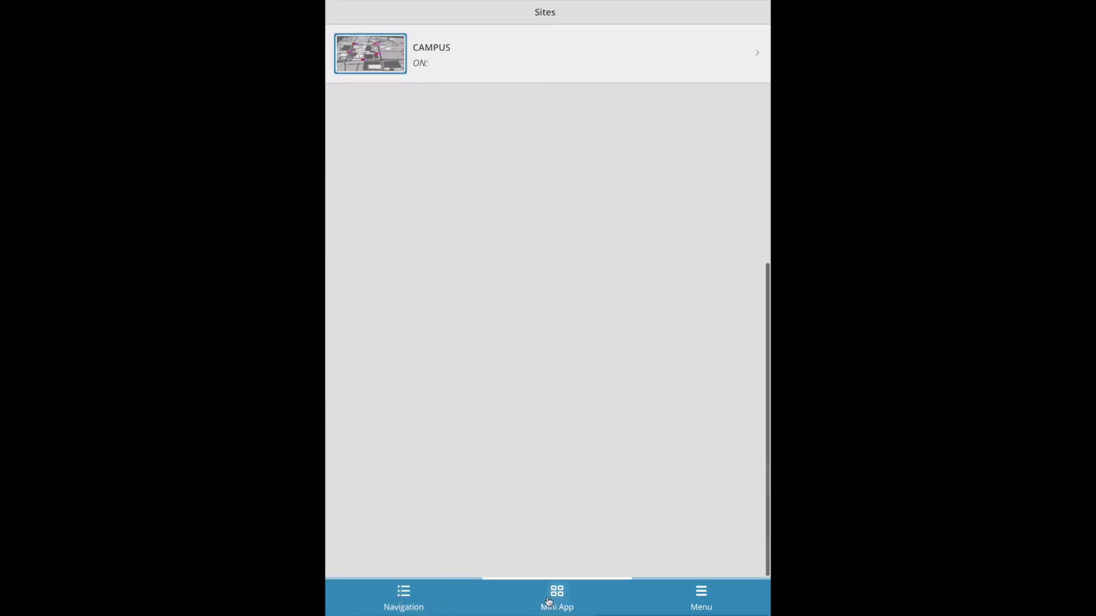
{"action": "left_click", "coordinate": [707, 597]}
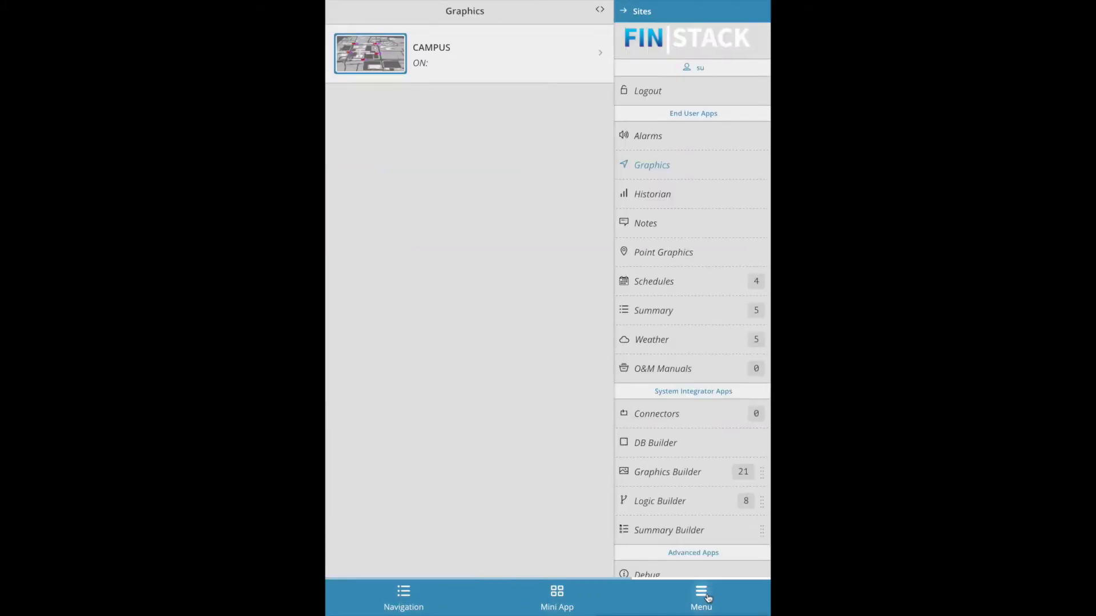
{"action": "left_click", "coordinate": [407, 597]}
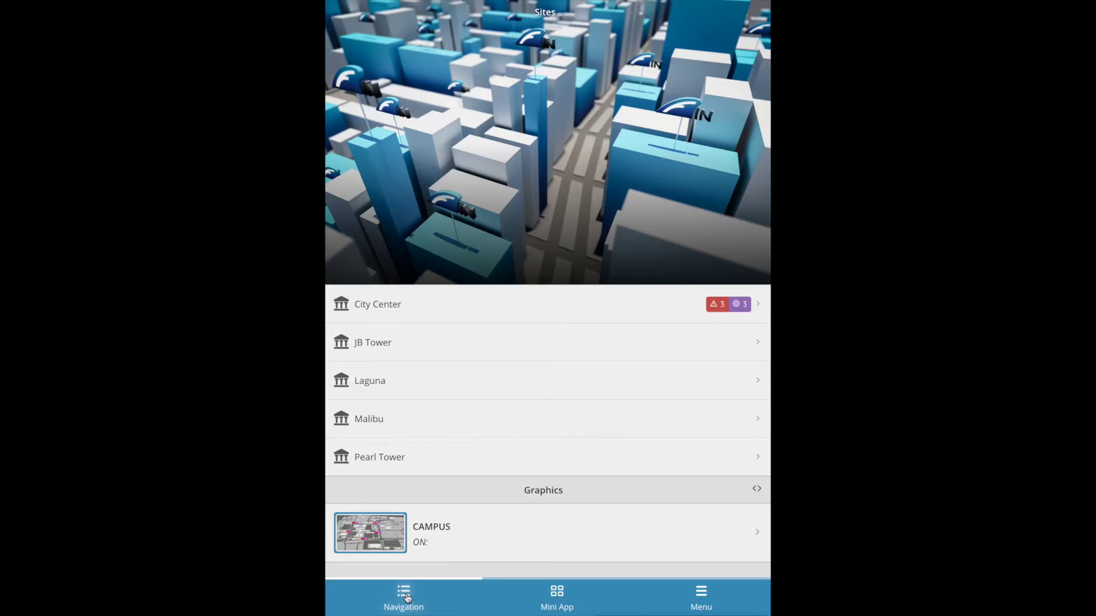
Step: Drill into City Center's Floor 1 and jump to the Floor 1 graphics
{"action": "left_click", "coordinate": [435, 321]}
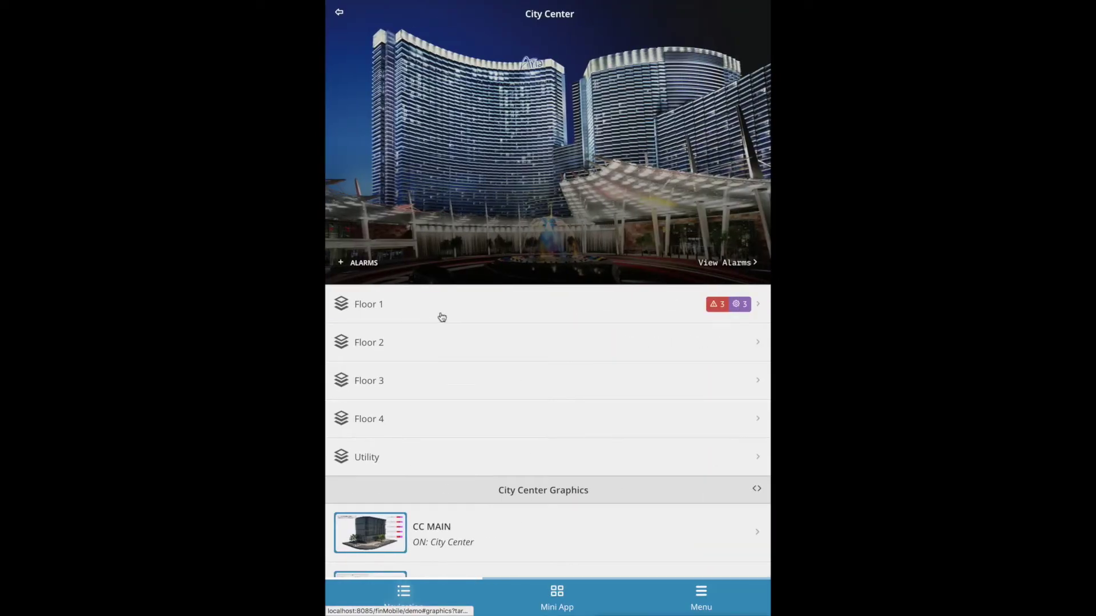
{"action": "left_click", "coordinate": [440, 318]}
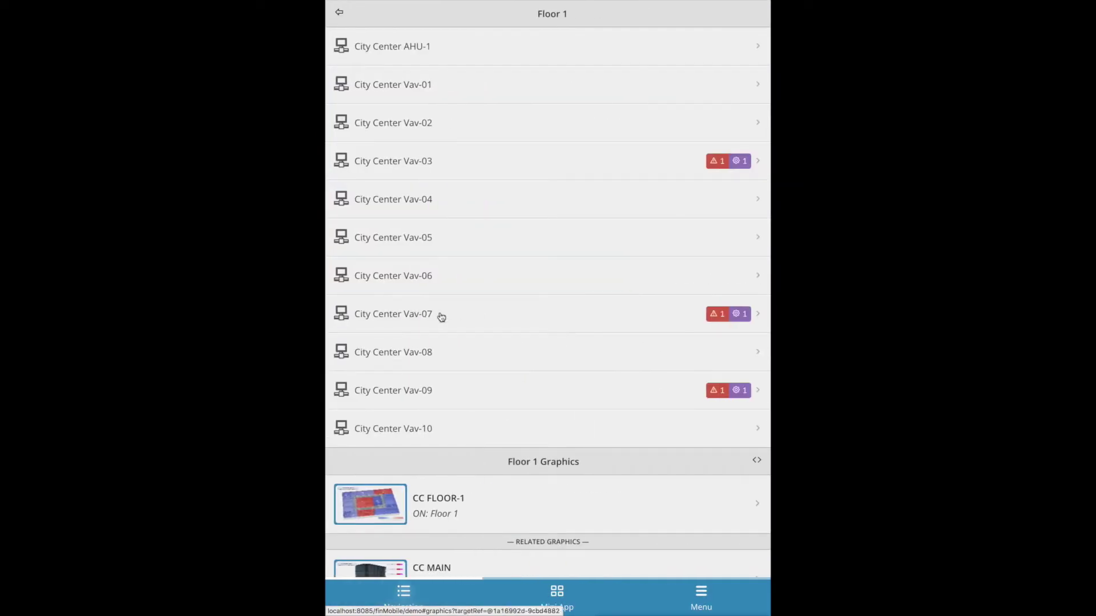
{"action": "left_click", "coordinate": [563, 598]}
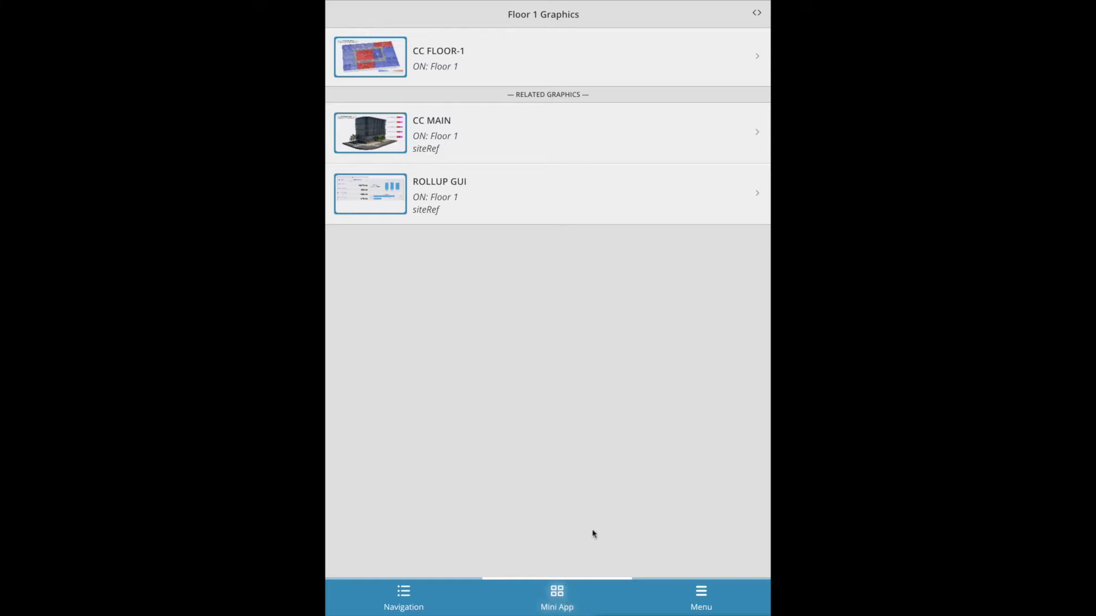
Step: Switch back to the Floor 1 equipment list (AHU-1, Vav-01 to Vav-10), then return to the graphics
{"action": "scroll", "coordinate": [599, 428], "scroll_direction": "up", "scroll_amount": 3}
{"action": "left_click", "coordinate": [409, 608]}
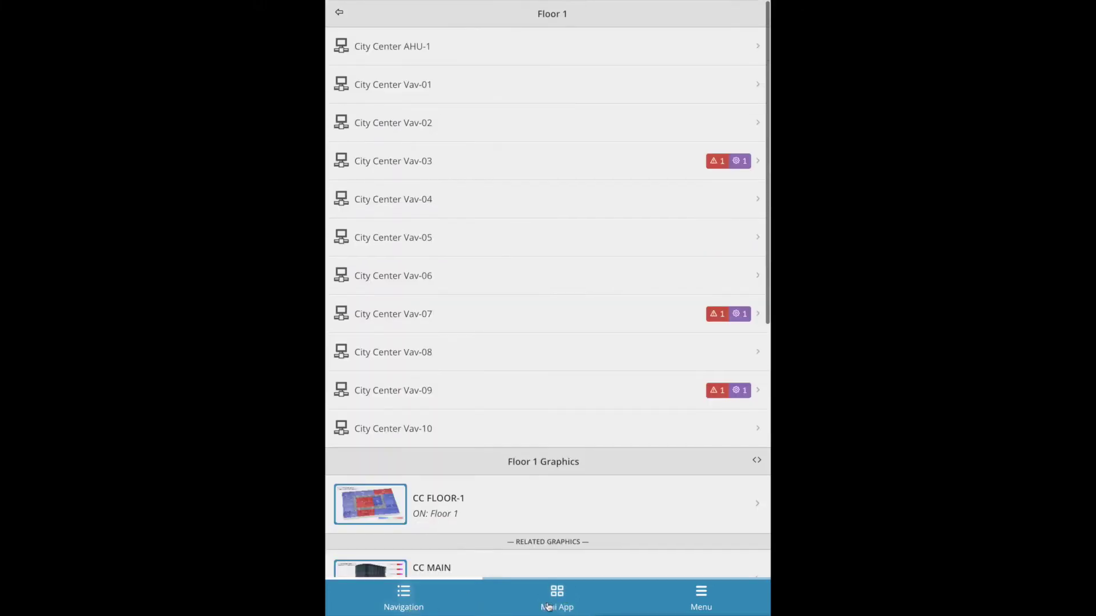
{"action": "left_click", "coordinate": [562, 606]}
{"action": "scroll", "coordinate": [536, 406], "scroll_direction": "up", "scroll_amount": 10}
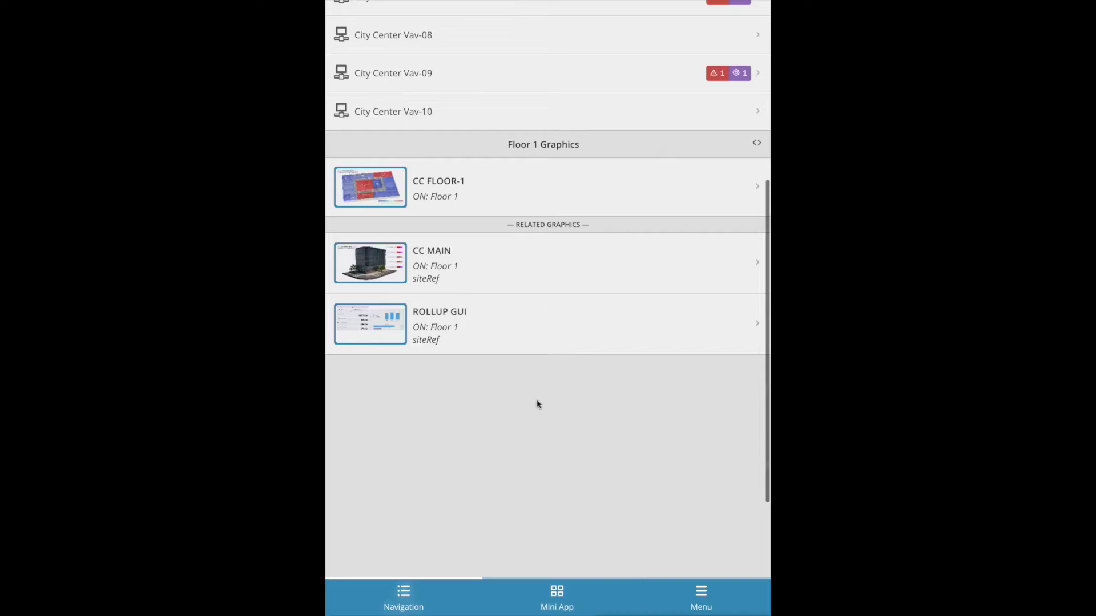
{"action": "scroll", "coordinate": [539, 408], "scroll_direction": "down", "scroll_amount": 3}
{"action": "scroll", "coordinate": [539, 408], "scroll_direction": "up", "scroll_amount": 3}
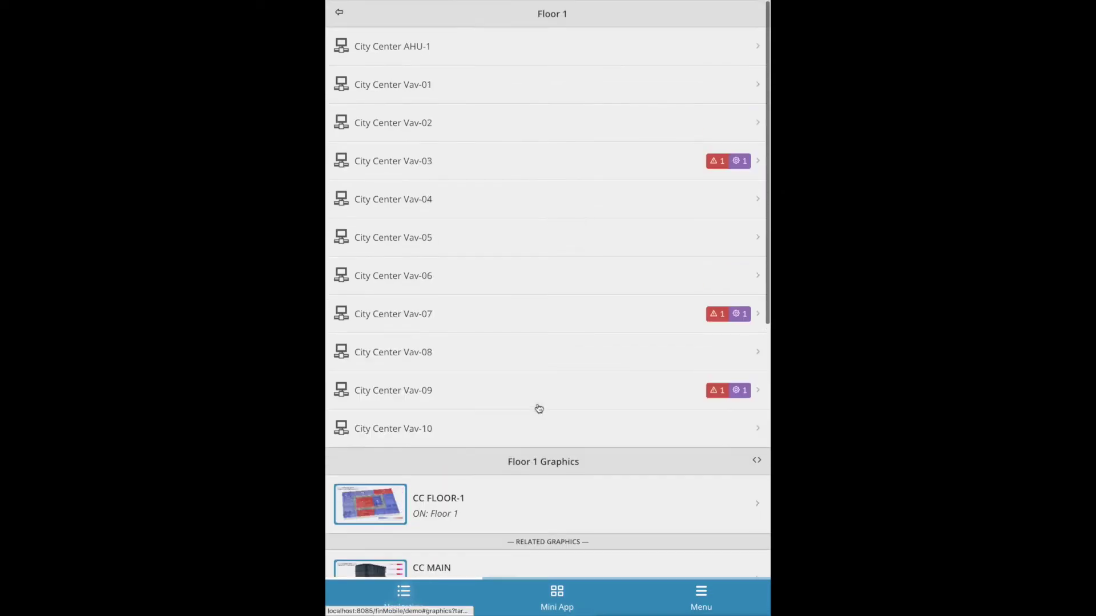
{"action": "scroll", "coordinate": [538, 408], "scroll_direction": "down", "scroll_amount": 4}
{"action": "scroll", "coordinate": [539, 408], "scroll_direction": "up", "scroll_amount": 3}
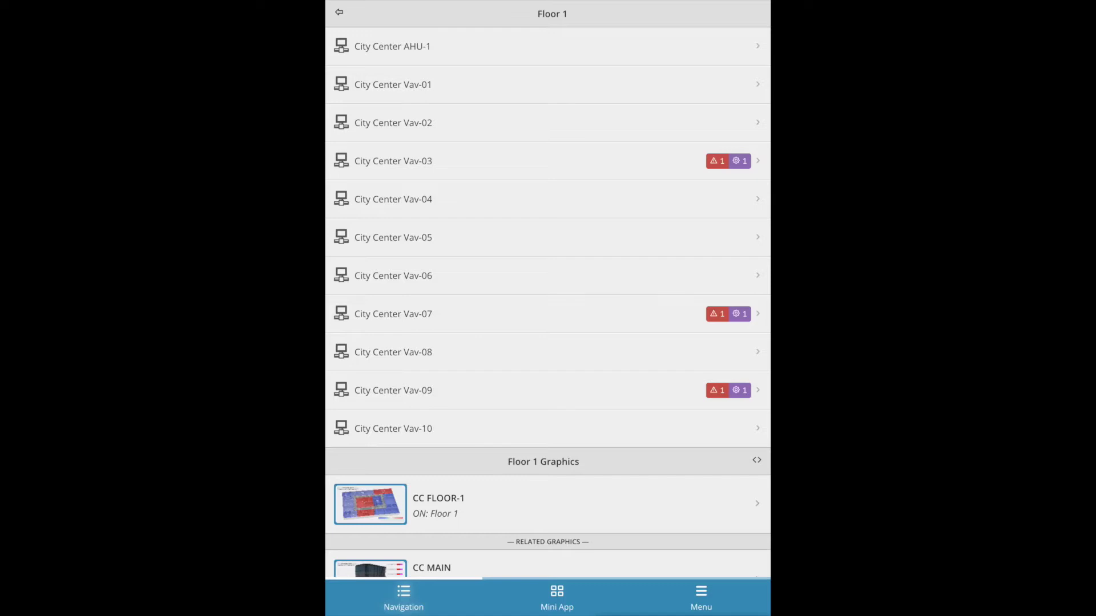
Step: Open the app menu over the Floor 1 equipment list to show End User, System Integrator and Advanced apps
{"action": "left_click", "coordinate": [704, 603]}
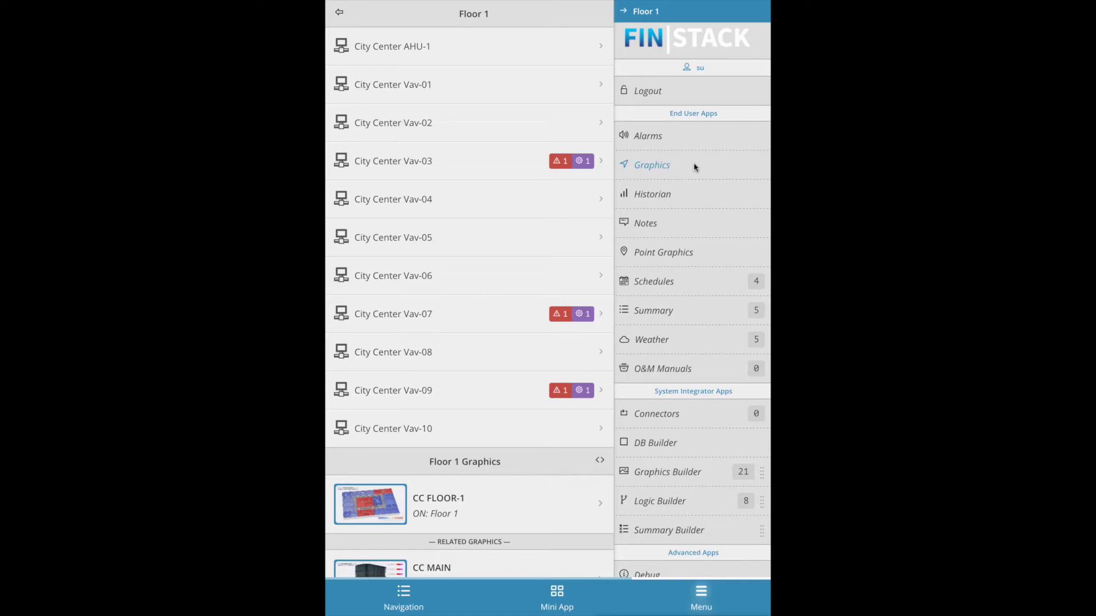
Step: Close the menu, open City Center AHU-1's graphics, and reopen the app menu
{"action": "left_click", "coordinate": [404, 596]}
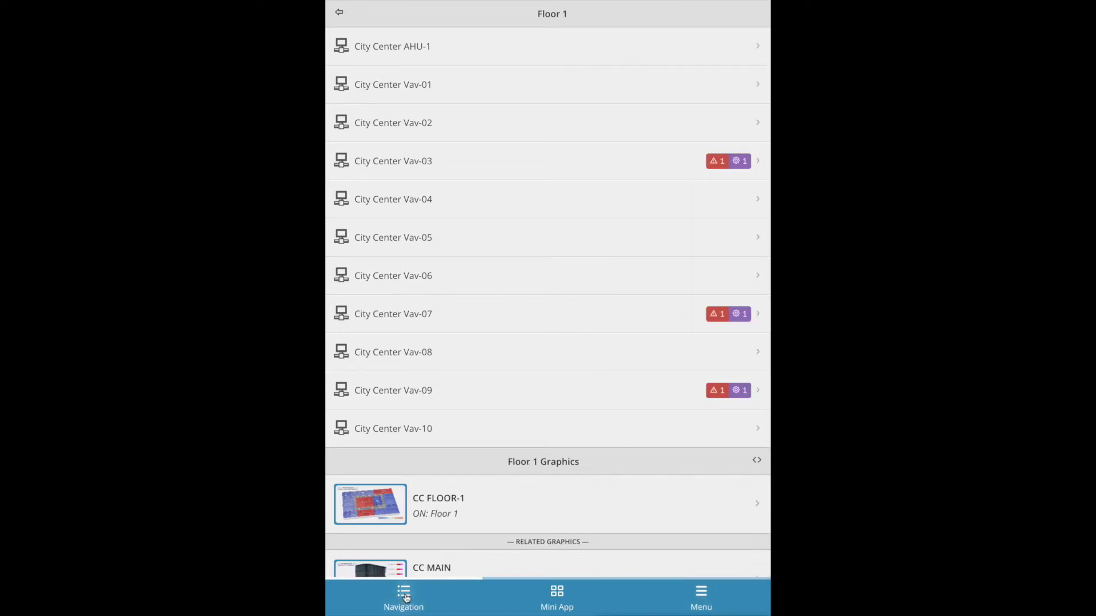
{"action": "left_click", "coordinate": [421, 47]}
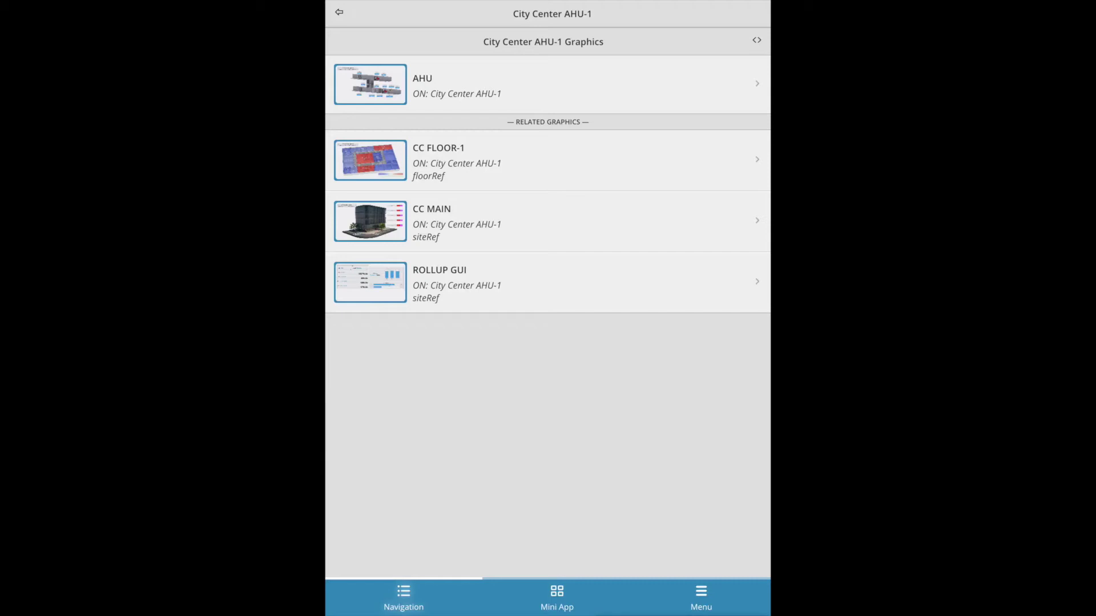
{"action": "left_click", "coordinate": [735, 609]}
Step: Show City Center AHU-1's points as point graphics and scroll through them
{"action": "left_click", "coordinate": [671, 253]}
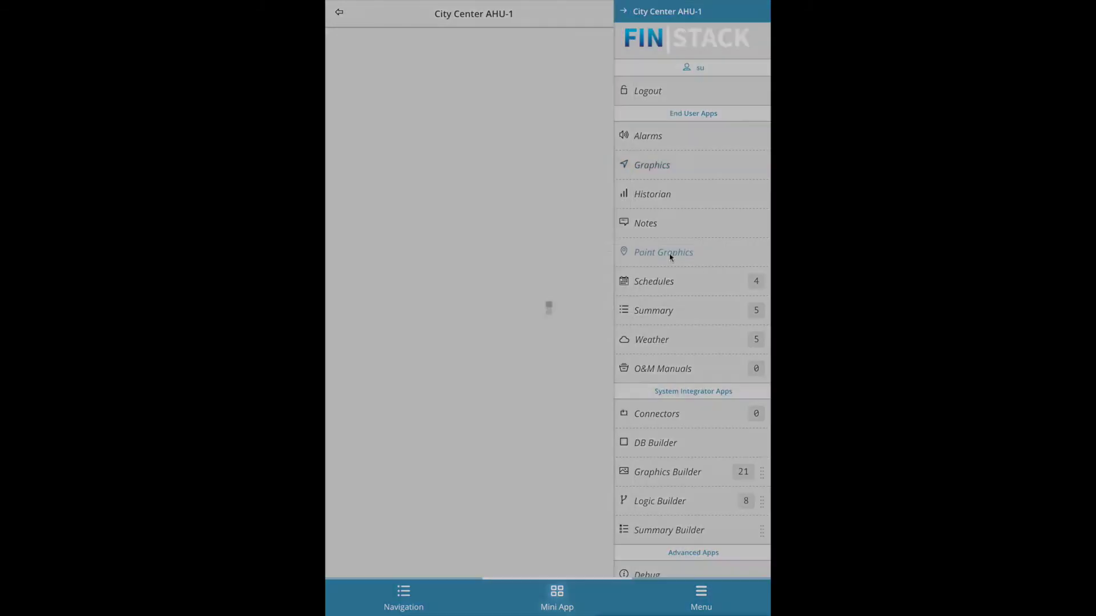
{"action": "scroll", "coordinate": [646, 277], "scroll_direction": "up", "scroll_amount": 5}
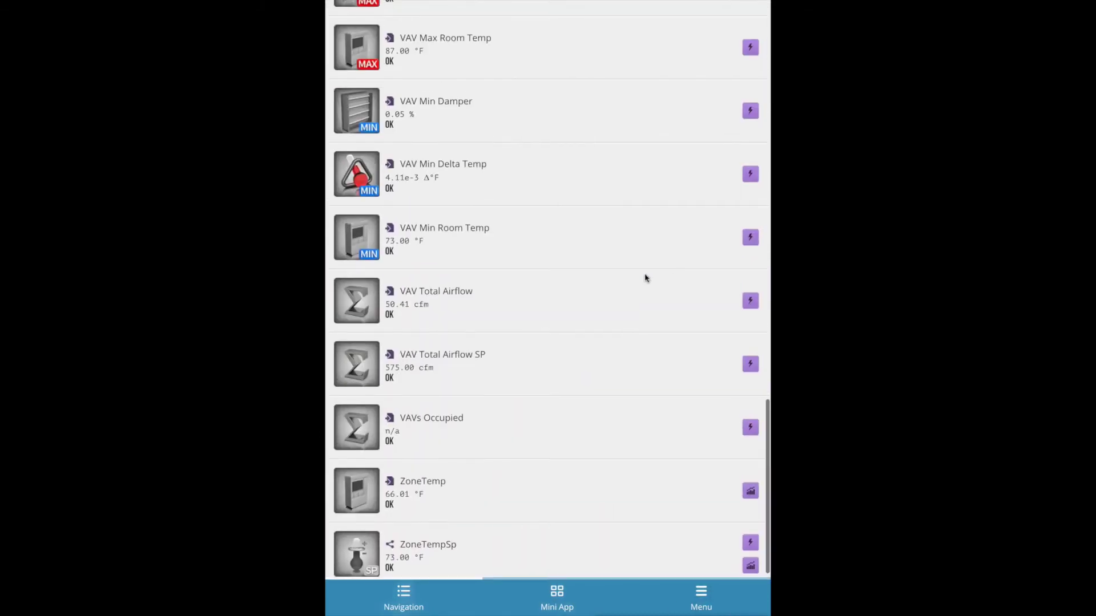
{"action": "scroll", "coordinate": [643, 281], "scroll_direction": "up", "scroll_amount": 15}
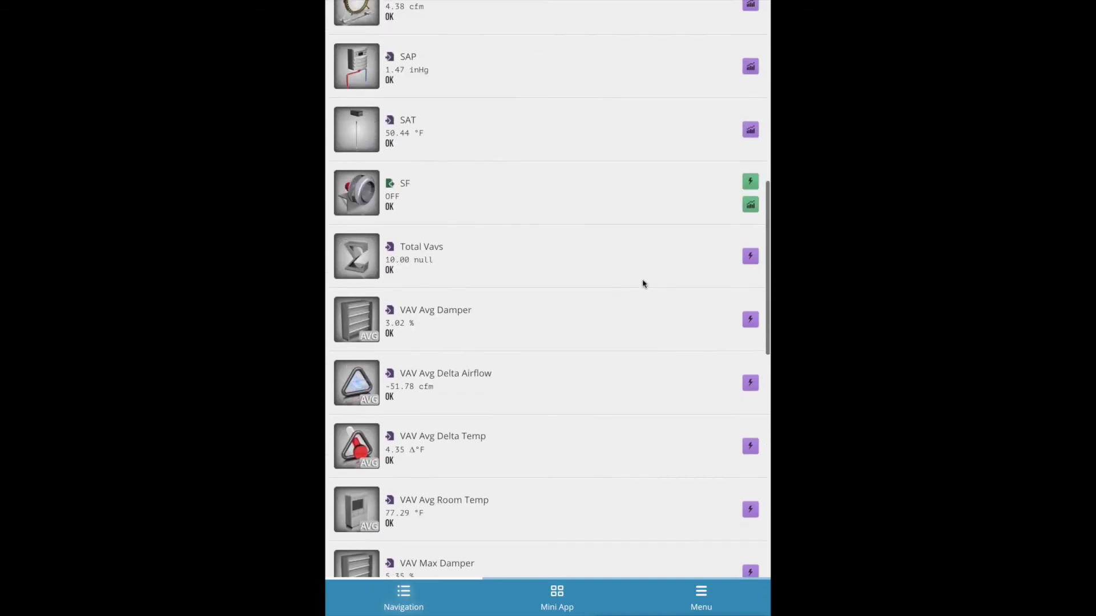
{"action": "scroll", "coordinate": [642, 285], "scroll_direction": "up", "scroll_amount": 5}
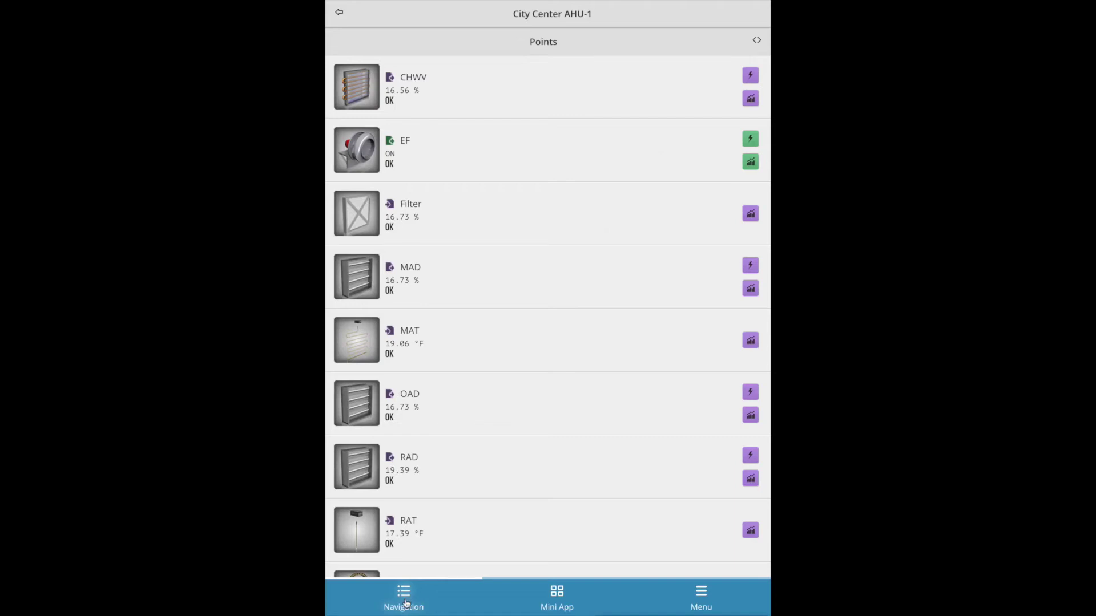
Step: Back on Floor 1, review City Center Vav-03's AirFlow, Damper, Room Temp and setpoint values
{"action": "left_click", "coordinate": [337, 14]}
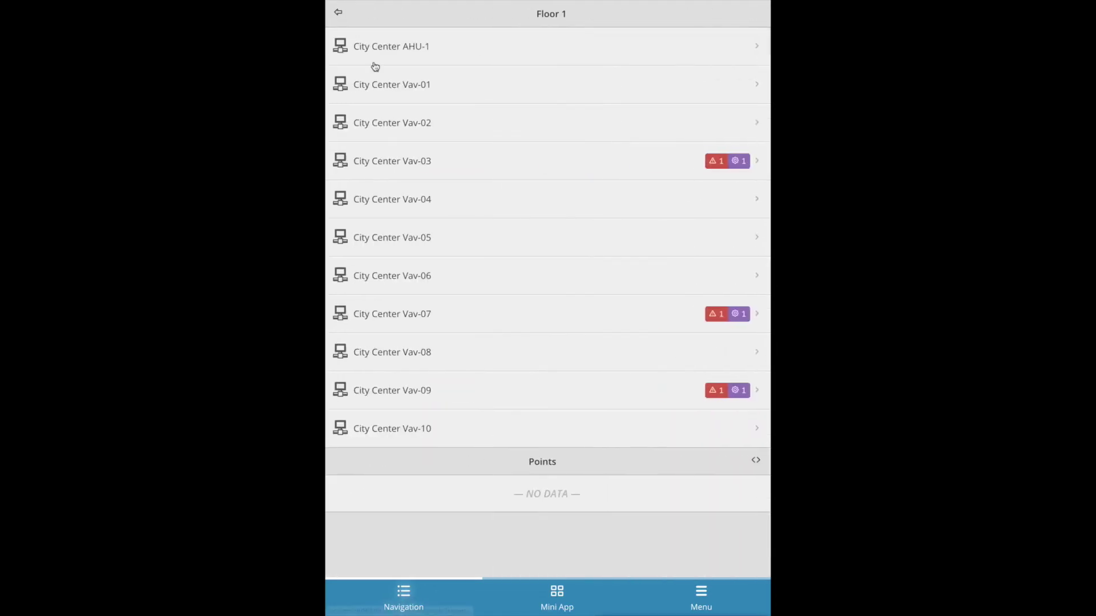
{"action": "left_click", "coordinate": [452, 166]}
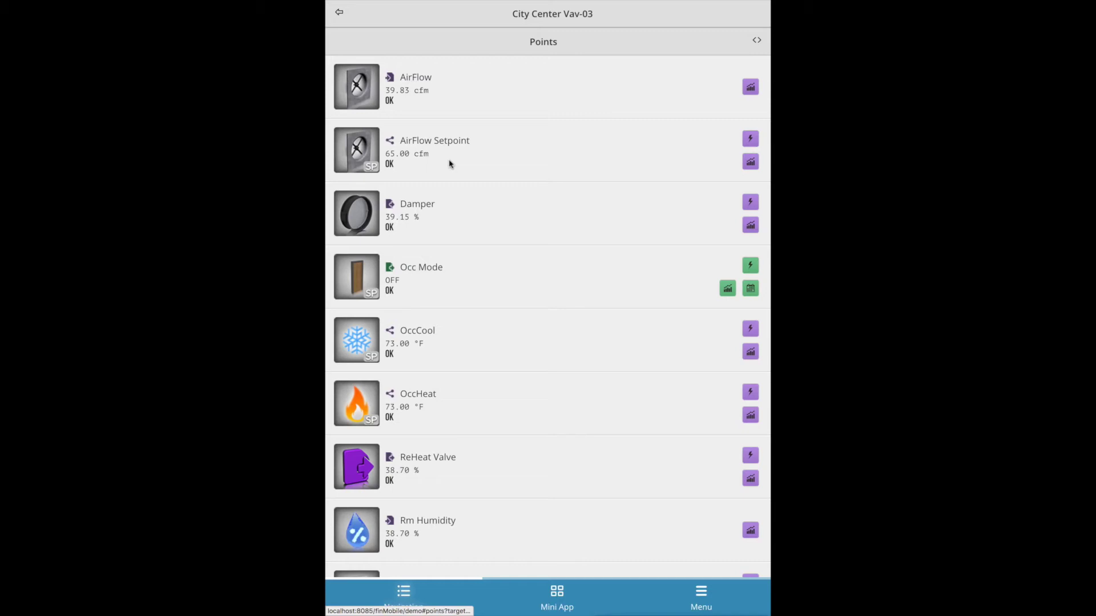
{"action": "scroll", "coordinate": [497, 198], "scroll_direction": "down", "scroll_amount": 6}
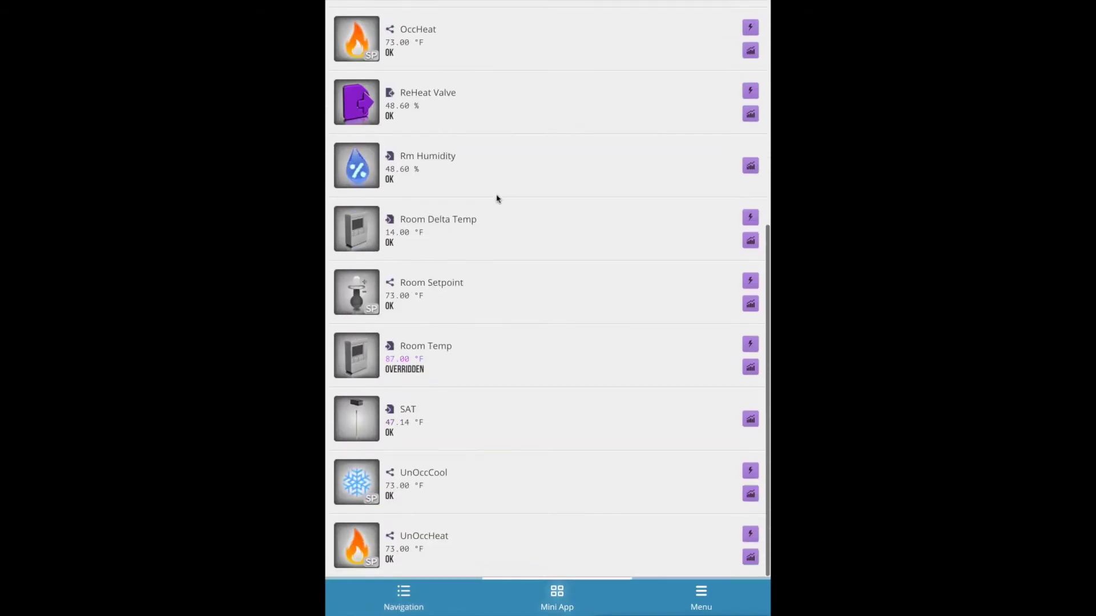
{"action": "scroll", "coordinate": [510, 377], "scroll_direction": "up", "scroll_amount": 4}
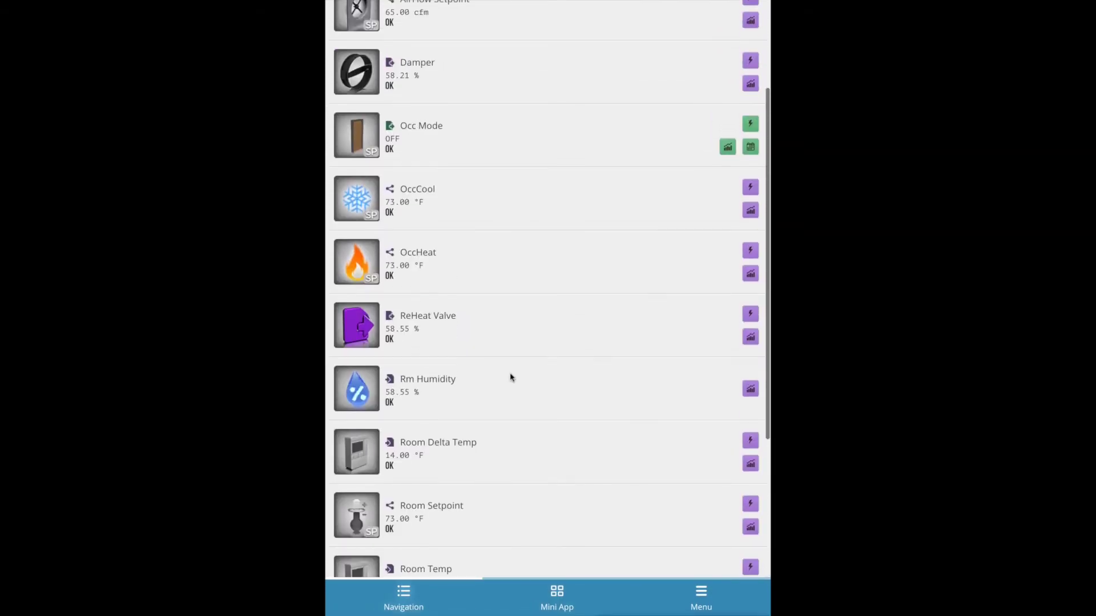
{"action": "scroll", "coordinate": [509, 377], "scroll_direction": "up", "scroll_amount": 3}
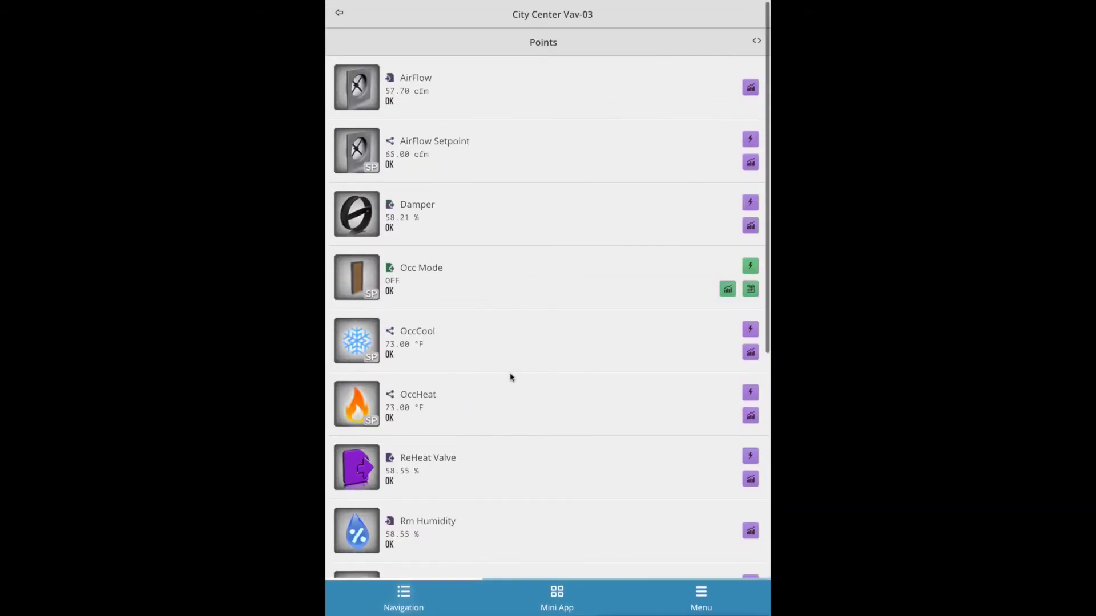
Step: View City Center Vav-03's Heated alarm through the app menu, then go back to Floor 1
{"action": "left_click", "coordinate": [720, 604]}
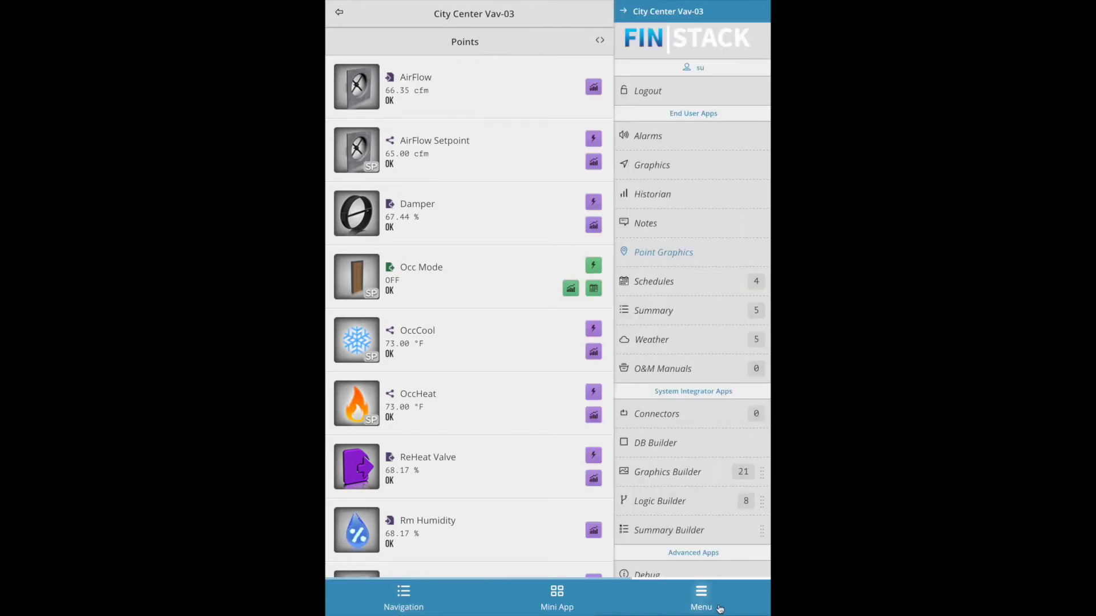
{"action": "left_click", "coordinate": [651, 137]}
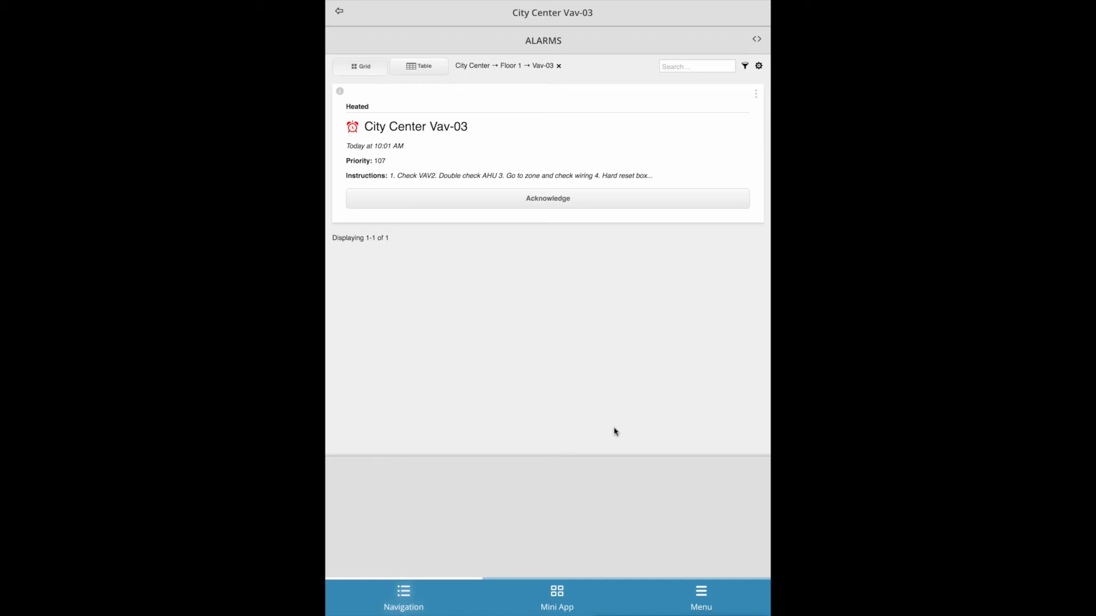
{"action": "left_click", "coordinate": [341, 14]}
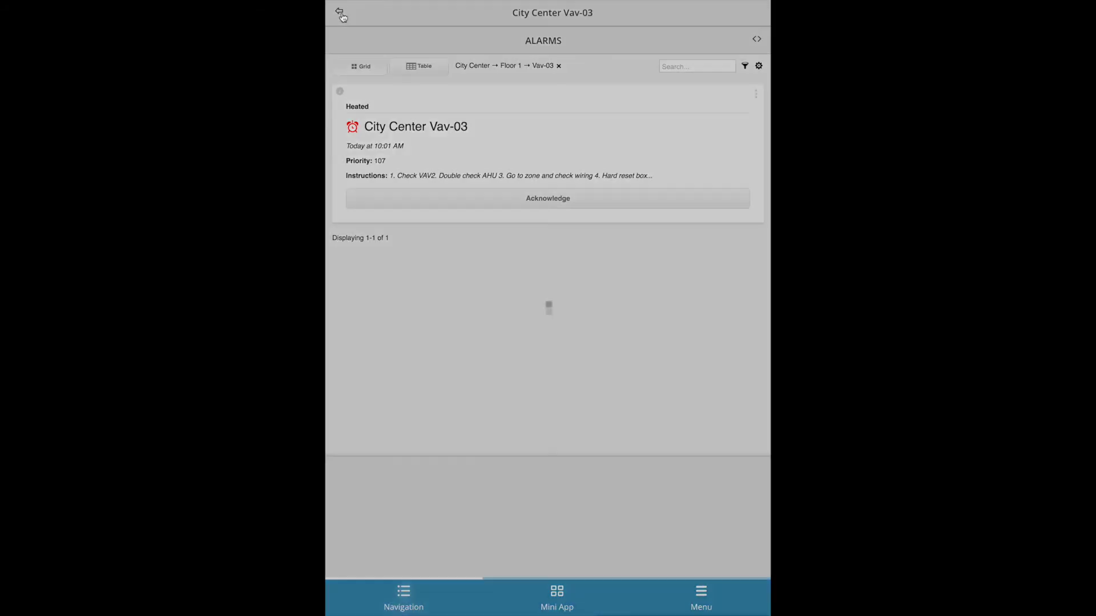
{"action": "left_click", "coordinate": [548, 600]}
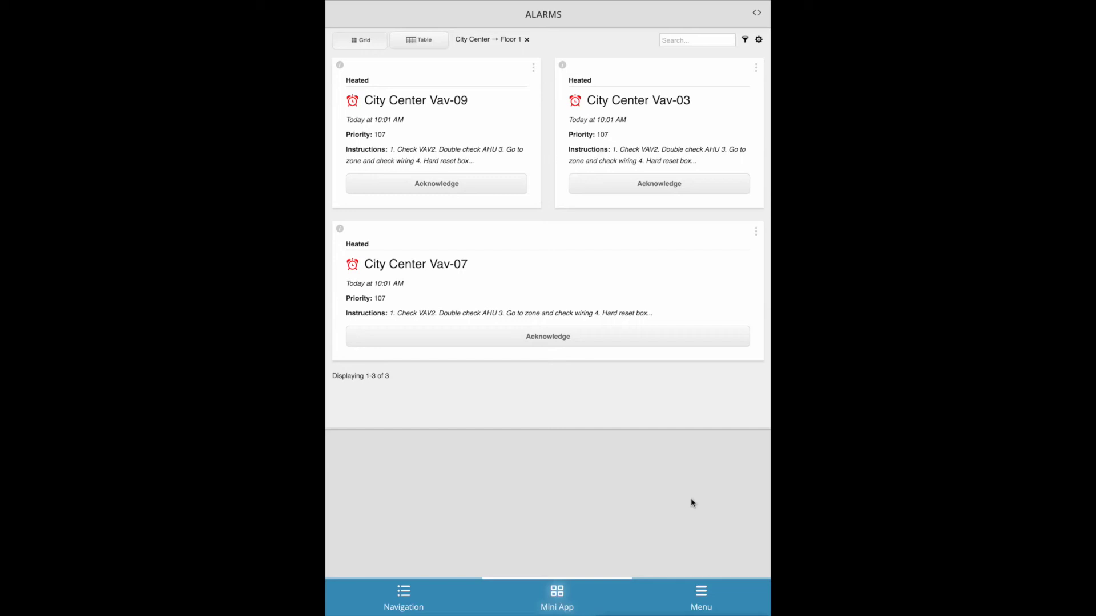
{"action": "left_click", "coordinate": [405, 603]}
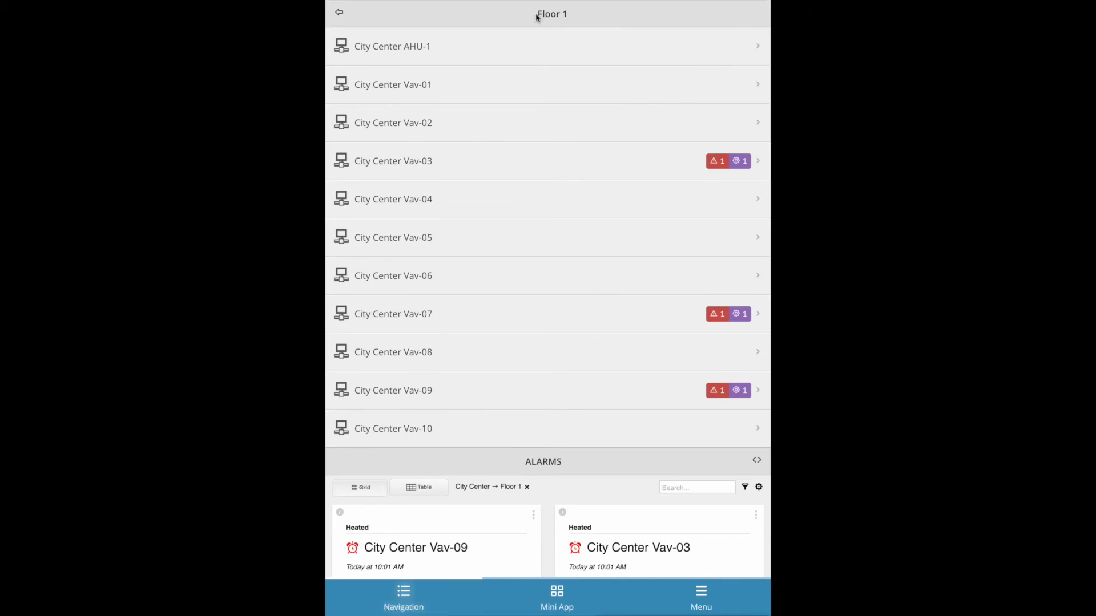
Step: Look at Floor 4 and City Center AHU-4, then back up to the City Center site page
{"action": "left_click", "coordinate": [340, 14]}
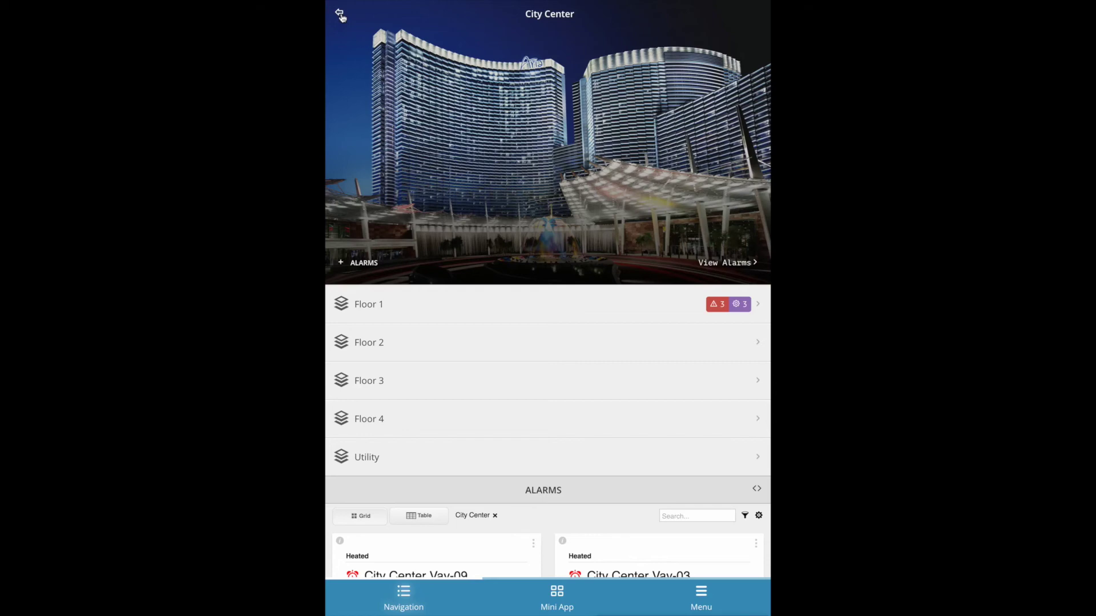
{"action": "left_click", "coordinate": [439, 423]}
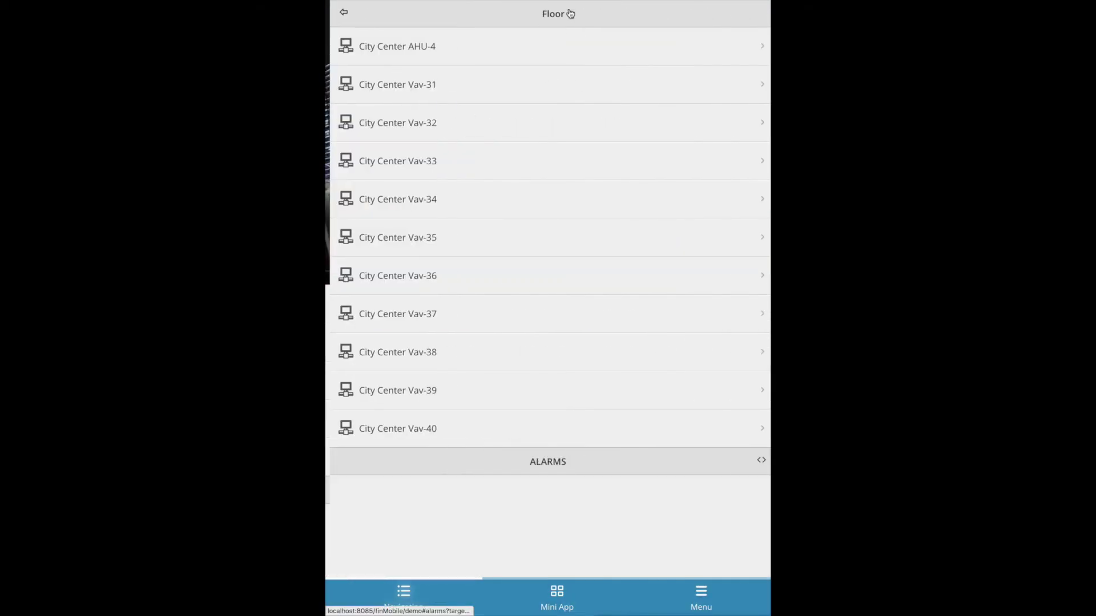
{"action": "left_click", "coordinate": [441, 61]}
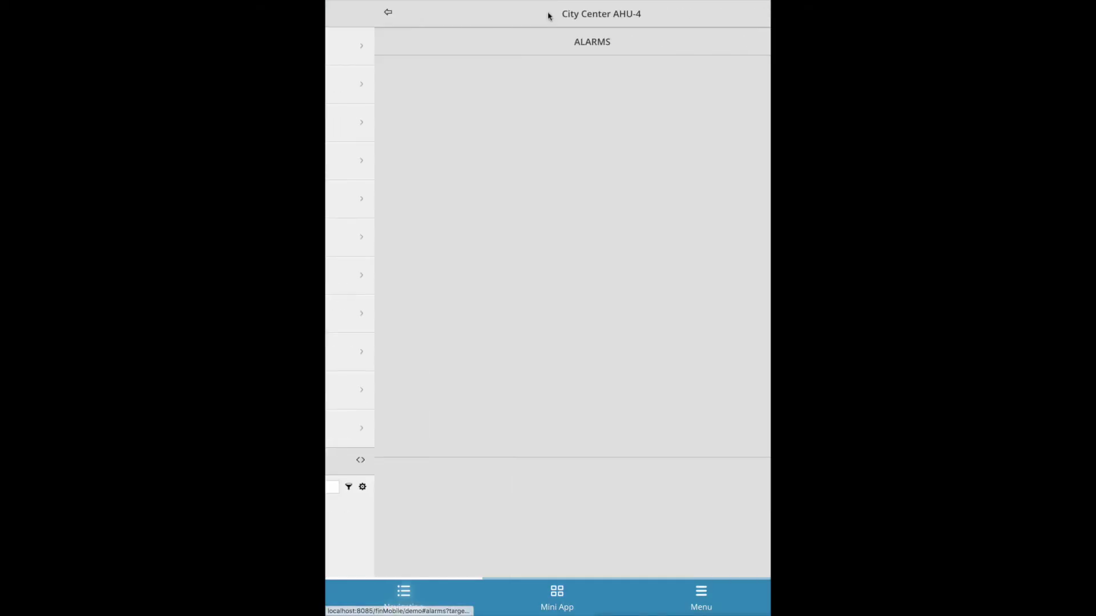
{"action": "left_click", "coordinate": [346, 16]}
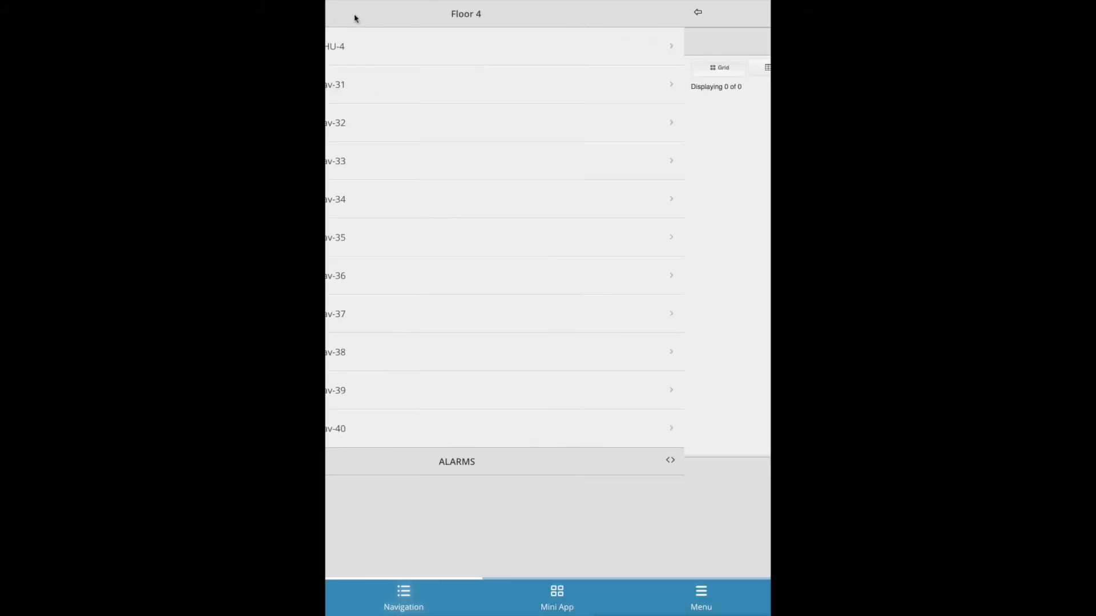
{"action": "left_click", "coordinate": [349, 16]}
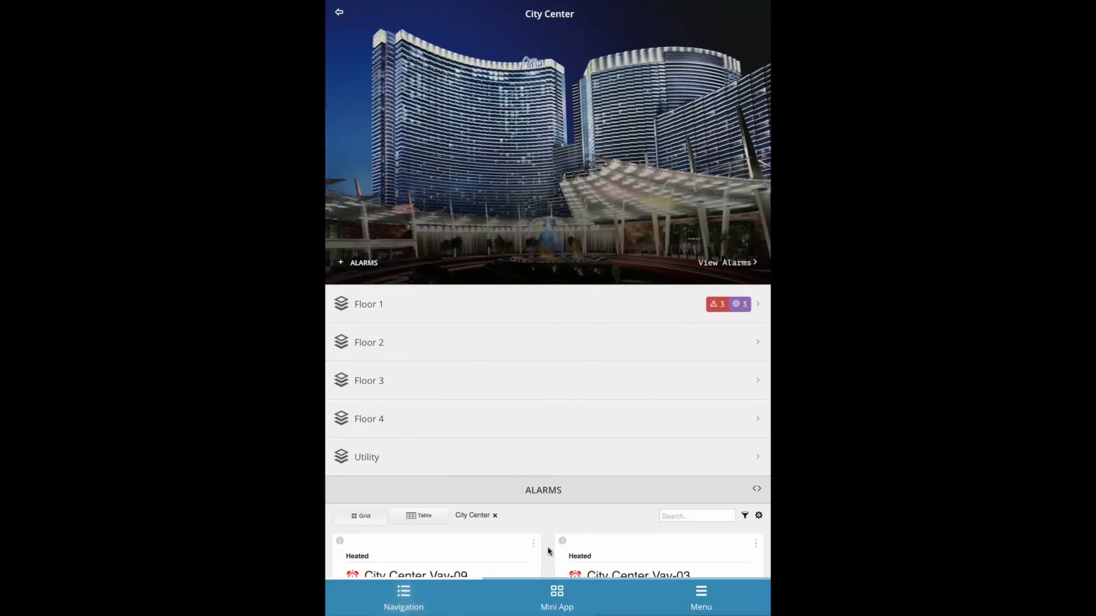
Step: Open the app menu and go up to the Sites overview showing City Center's 3 alarms
{"action": "left_click", "coordinate": [703, 600]}
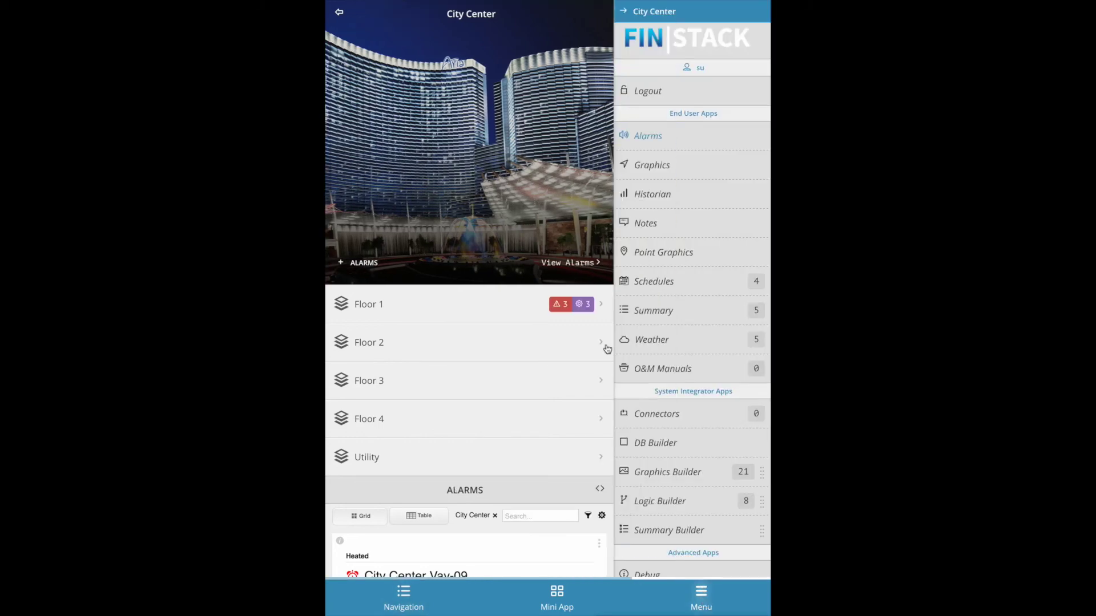
{"action": "left_click", "coordinate": [678, 43]}
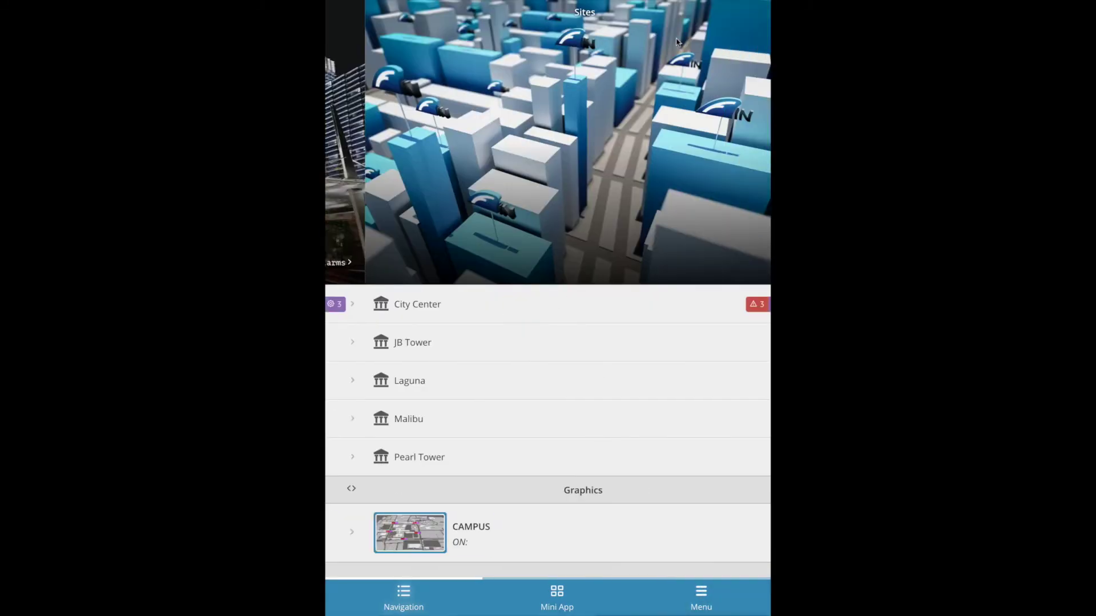